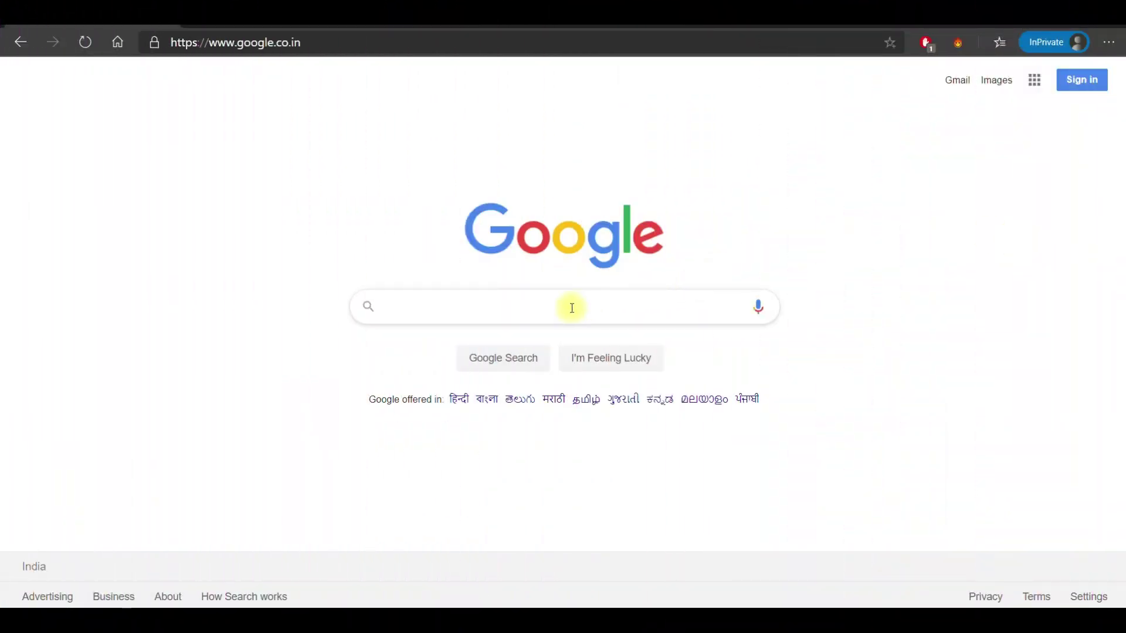
Step: Search Google for 'tnepass' and open the TN ePass portal result
type("t")
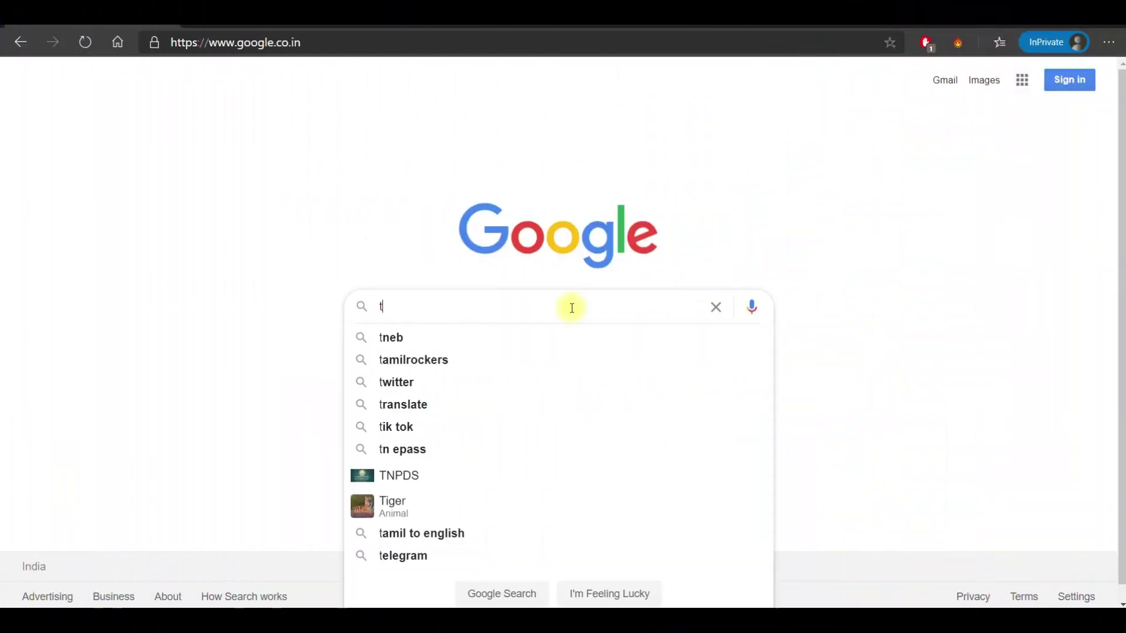
type("nepass")
key("Return")
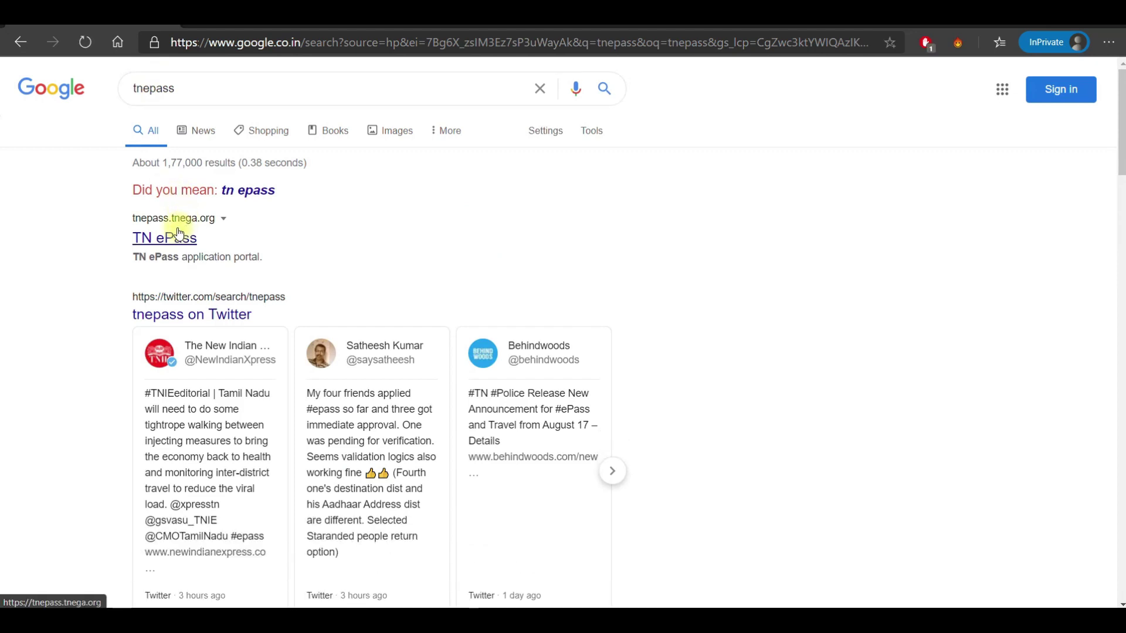
left_click(179, 238)
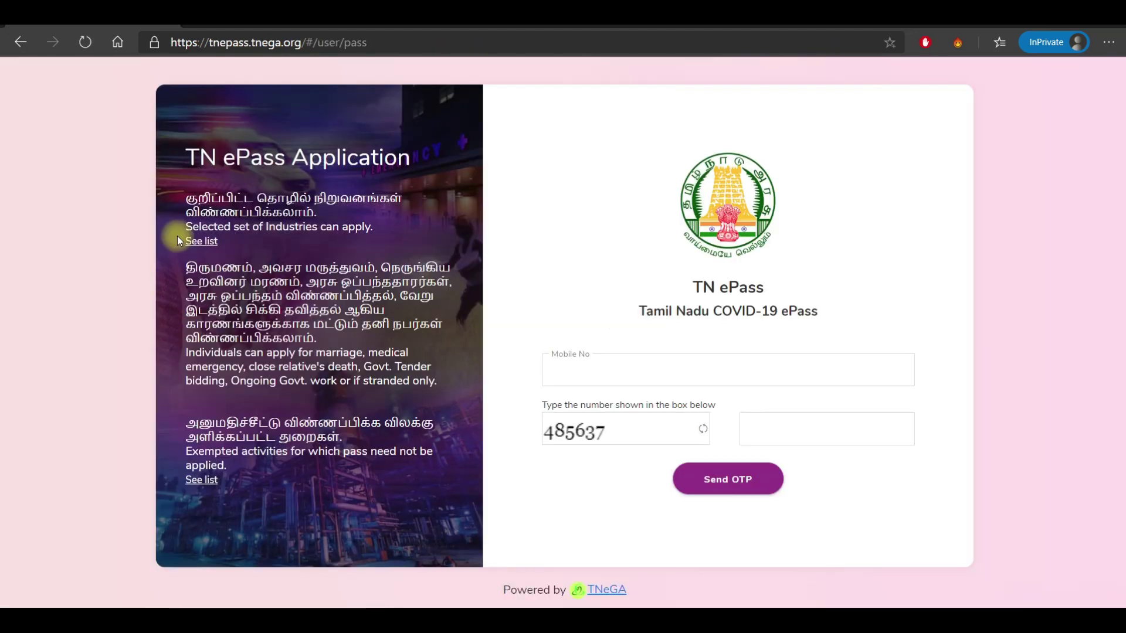
Step: Log in to TN ePass with the applicant's mobile number, the captcha answer and the OTP
left_click(676, 372)
type("9876543210")
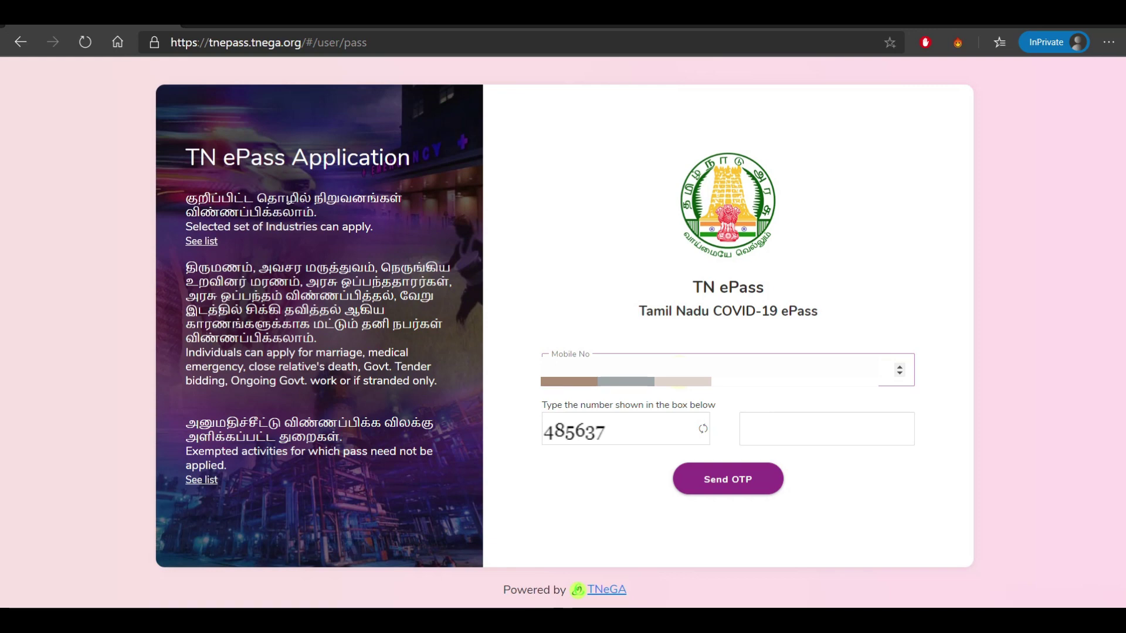
left_click(771, 431)
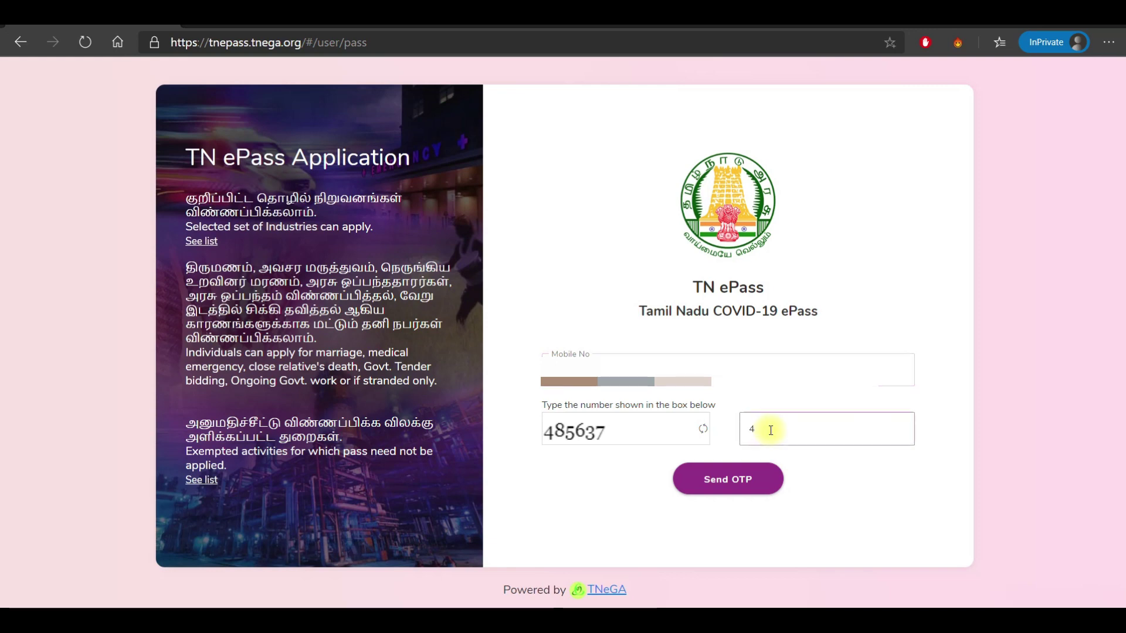
left_click(752, 483)
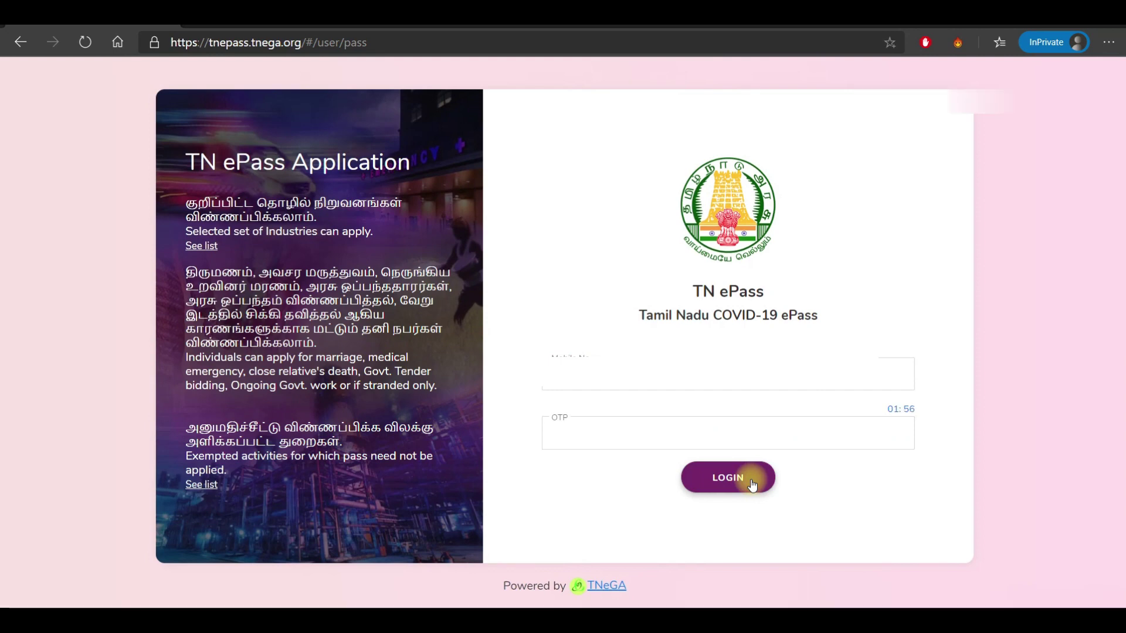
left_click(752, 484)
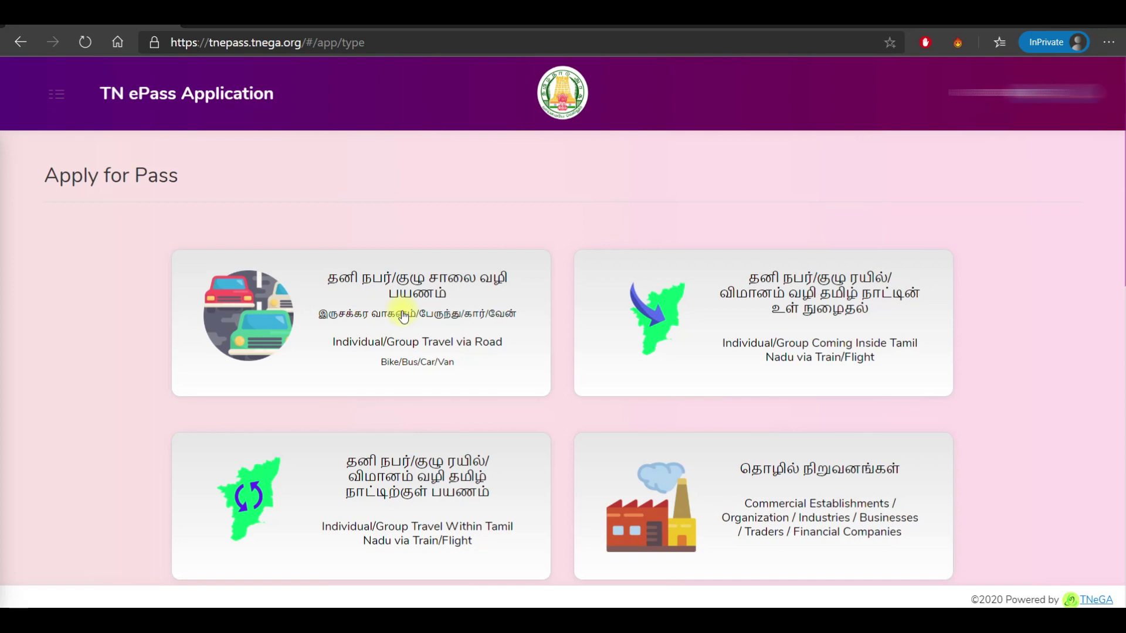
Step: Start an Individual/Group Travel via Road pass application and review its Step 1 form
left_click(404, 318)
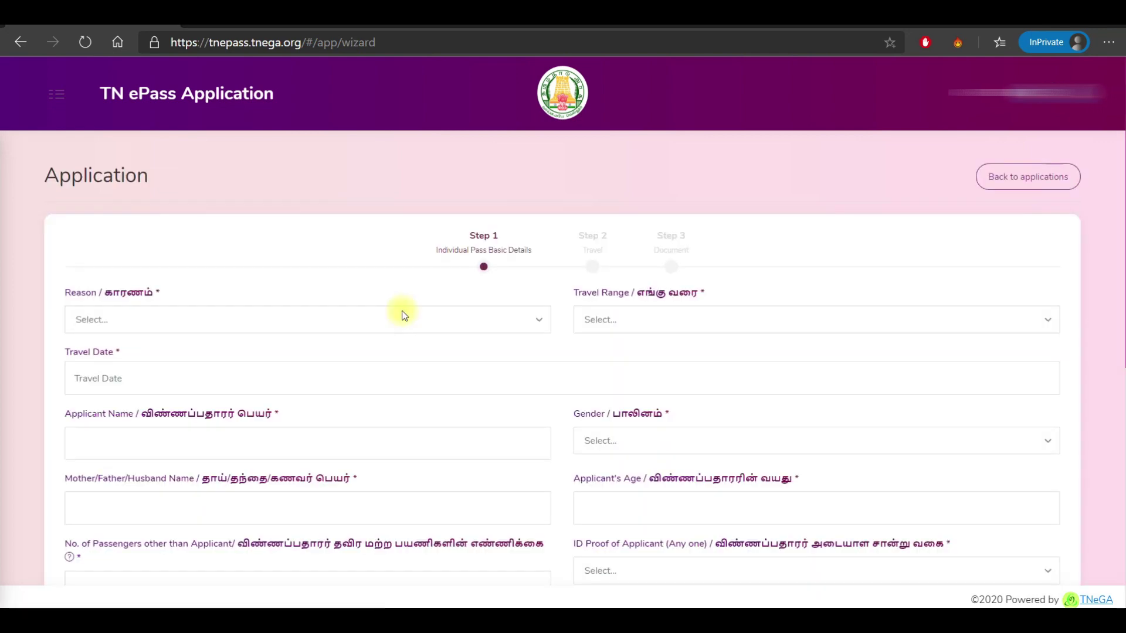
scroll(403, 315, "down", 4)
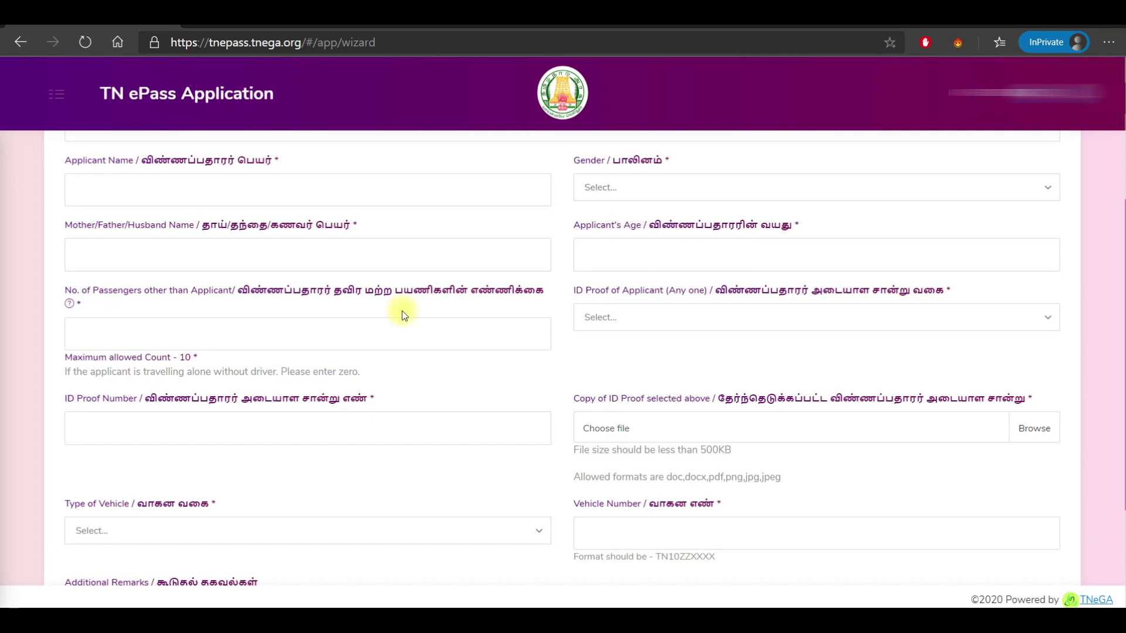
scroll(403, 315, "up", 4)
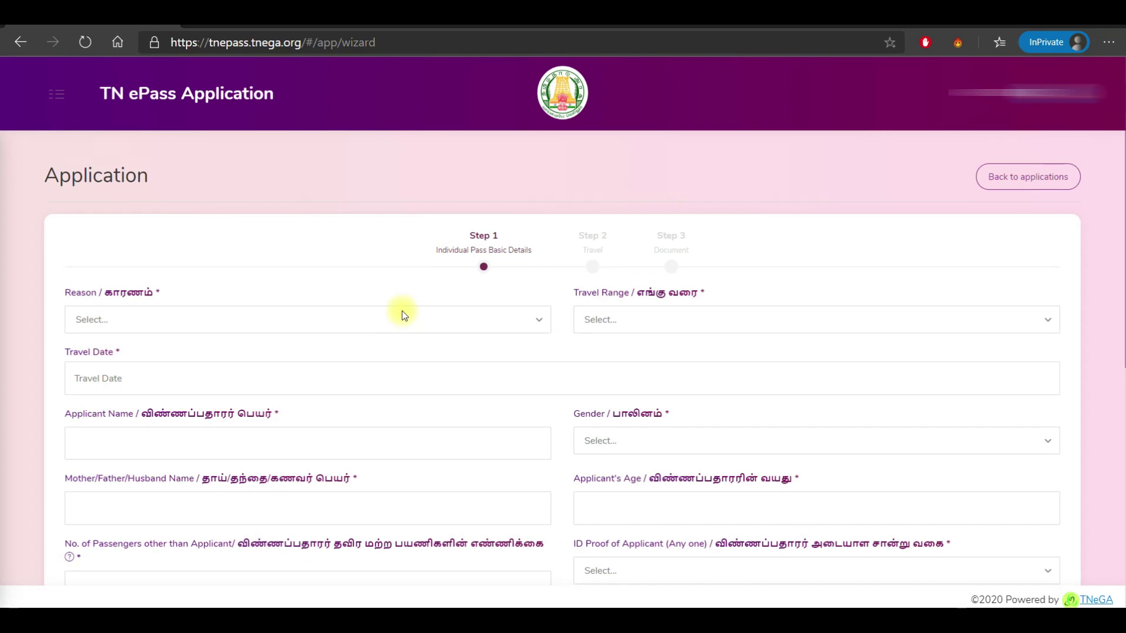
scroll(404, 315, "down", 3)
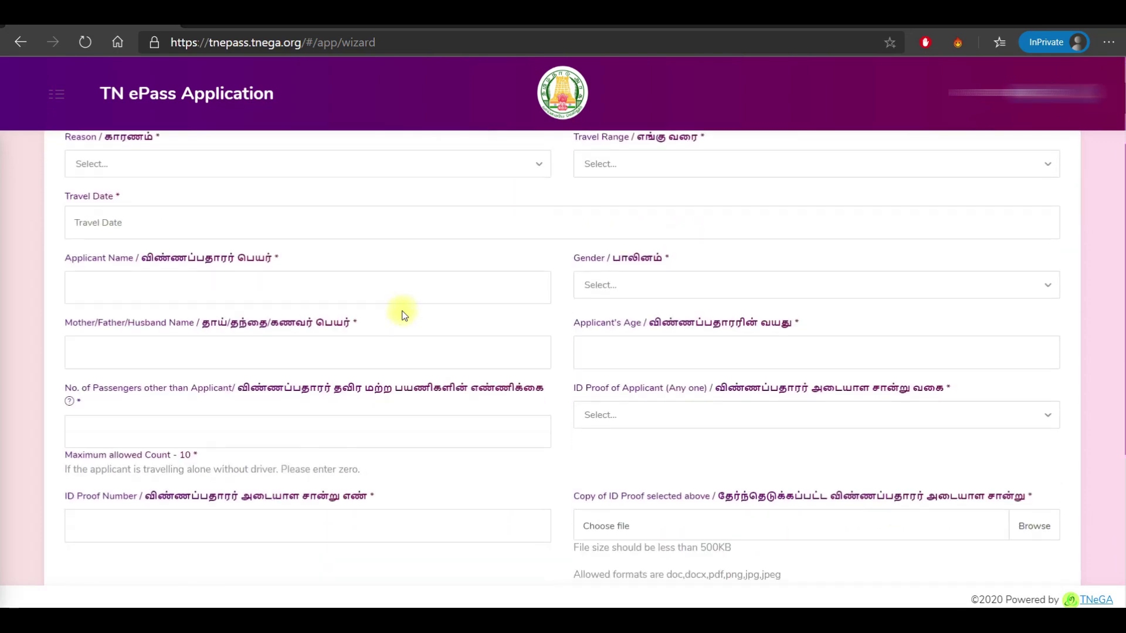
scroll(252, 269, "up", 2)
Step: Set Reason to Medical Emergency and Travel Range to Travelling within a district
left_click(249, 273)
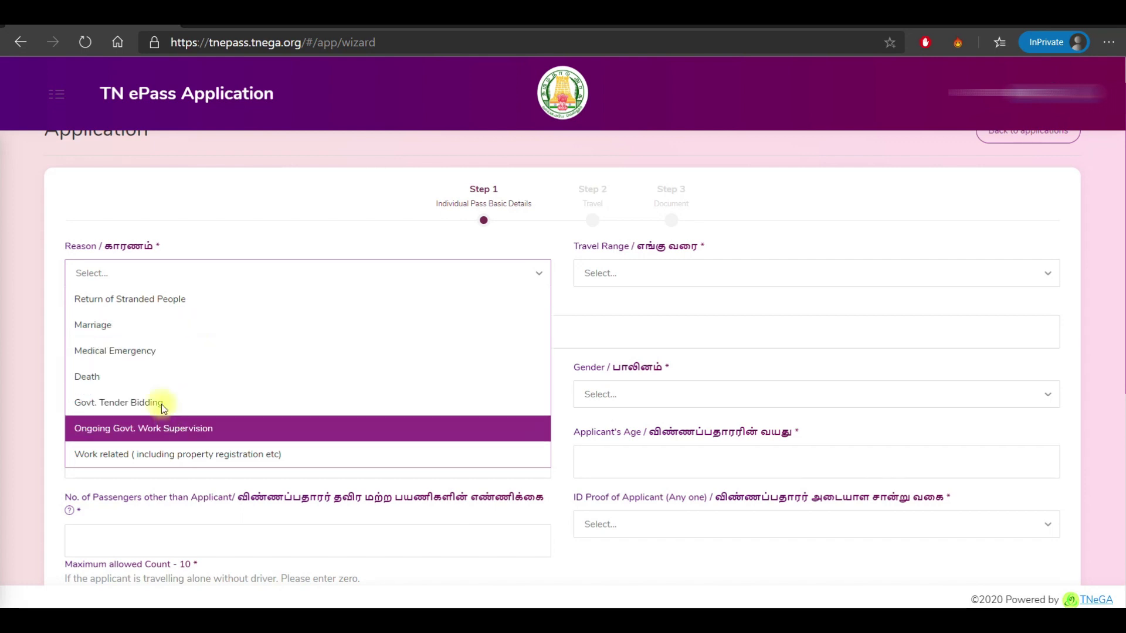
left_click(124, 354)
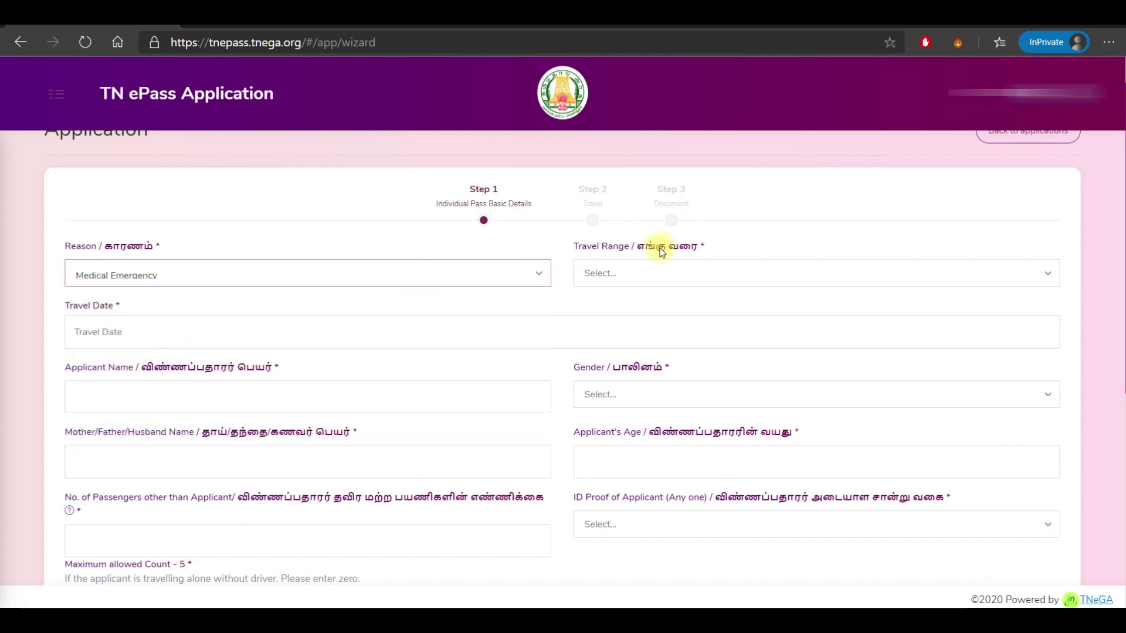
left_click(653, 265)
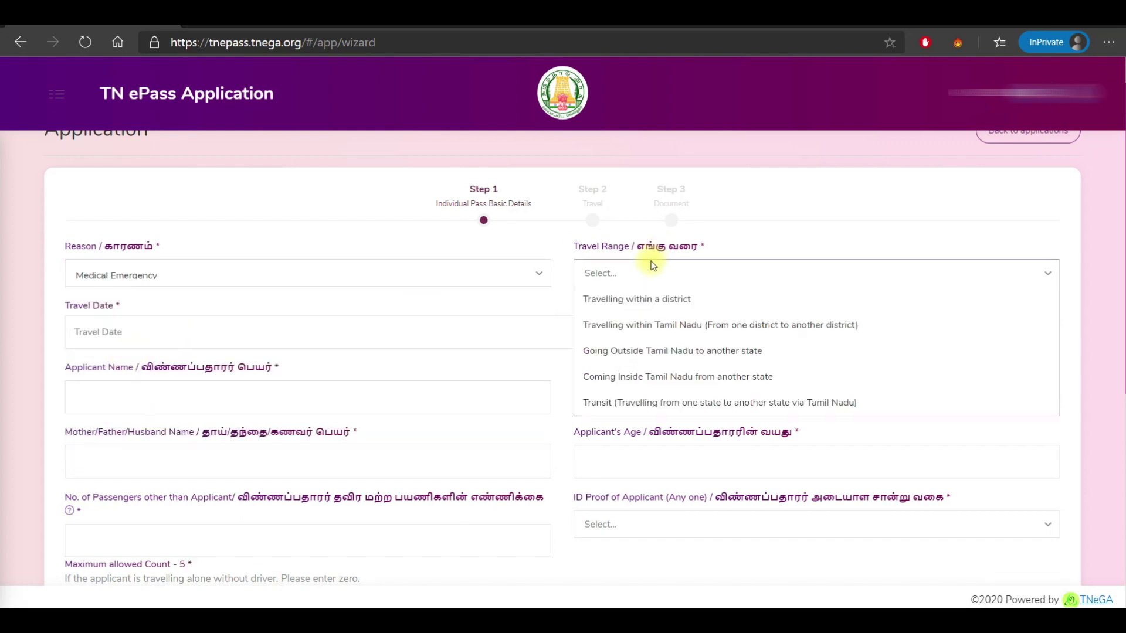
left_click(674, 304)
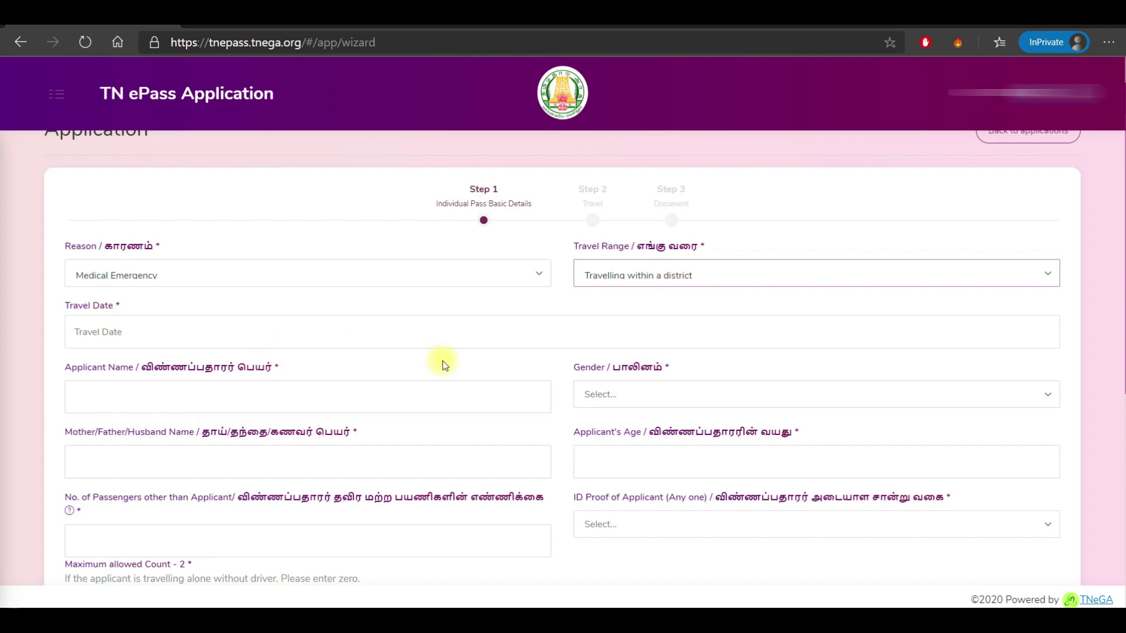
scroll(442, 365, "down", 7)
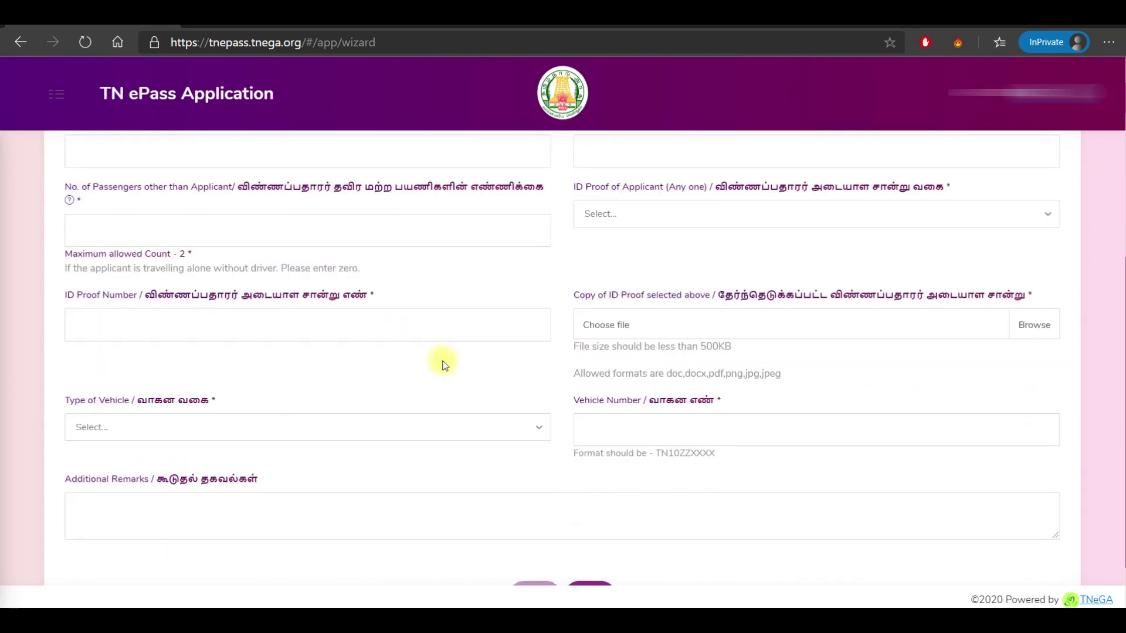
scroll(444, 365, "up", 7)
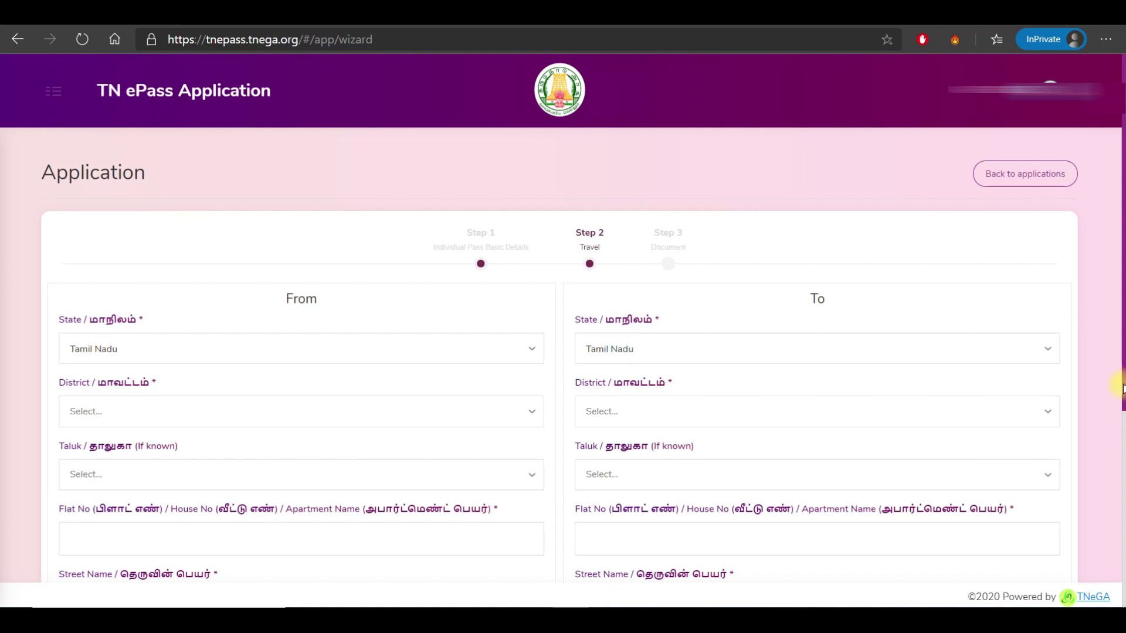
Step: Scroll through the Step 2 Travel form and proceed to Step 3, Document
left_click_drag(1122, 388, 1121, 444)
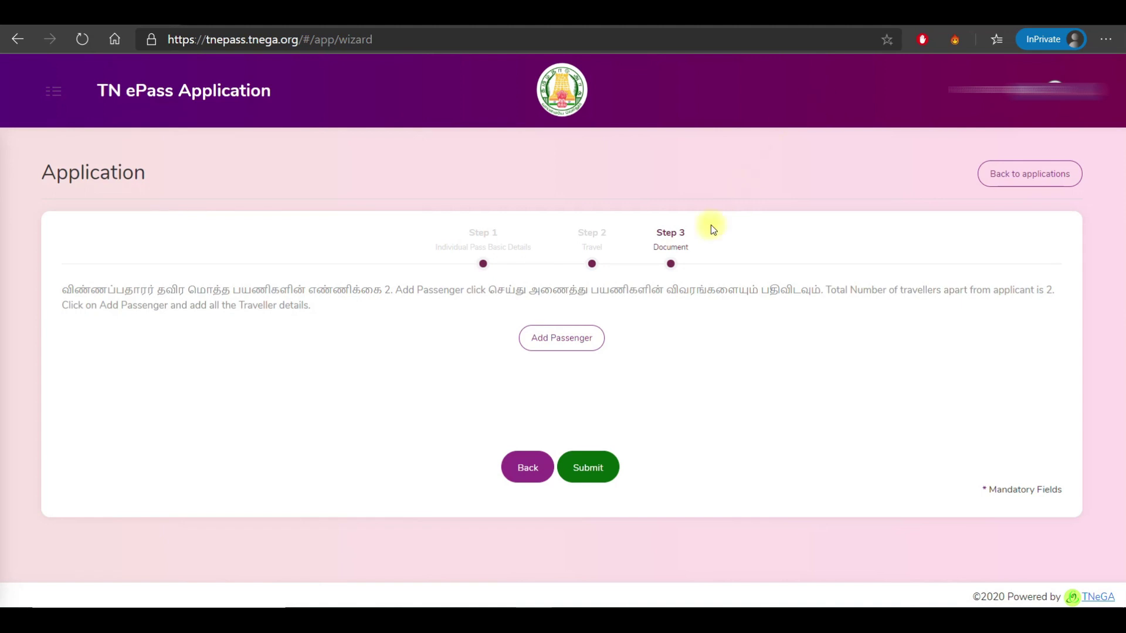
Step: Open the Add Passenger form and dismiss it with Add
left_click(564, 338)
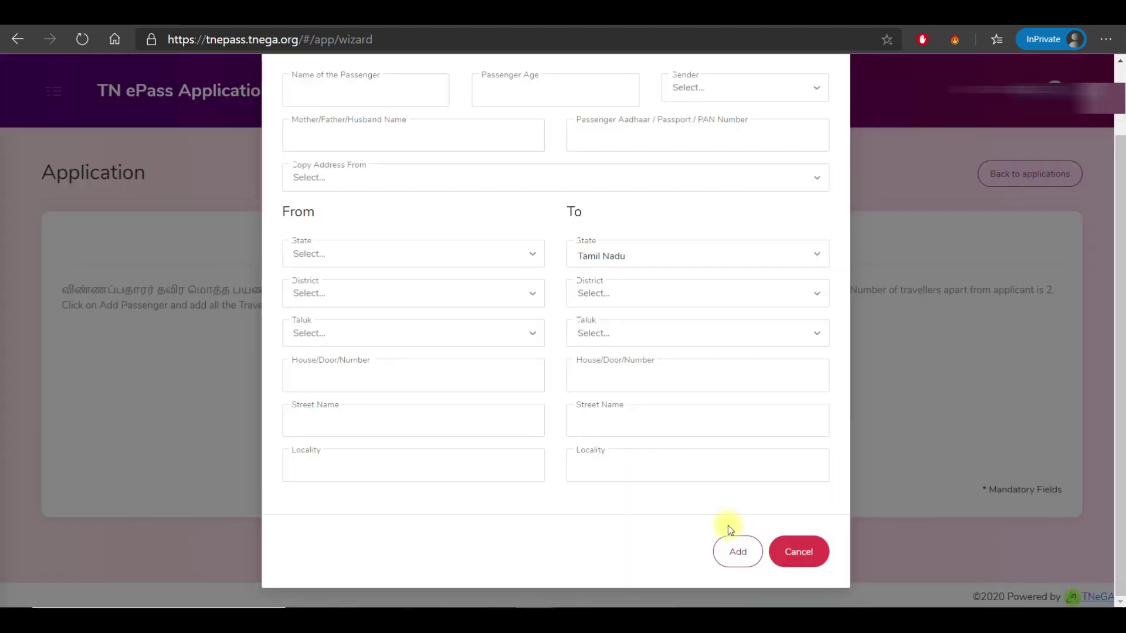
left_click(733, 557)
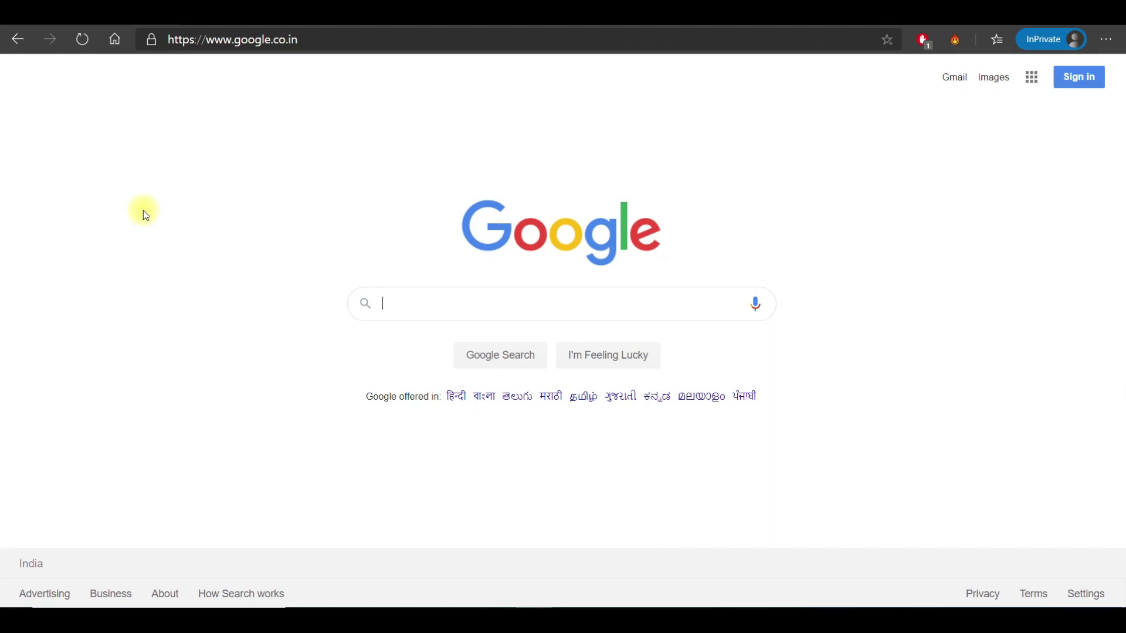
Step: Search Google for 'download aadhar' and open UIDAI's Get Aadhaar page
type("download aadhar")
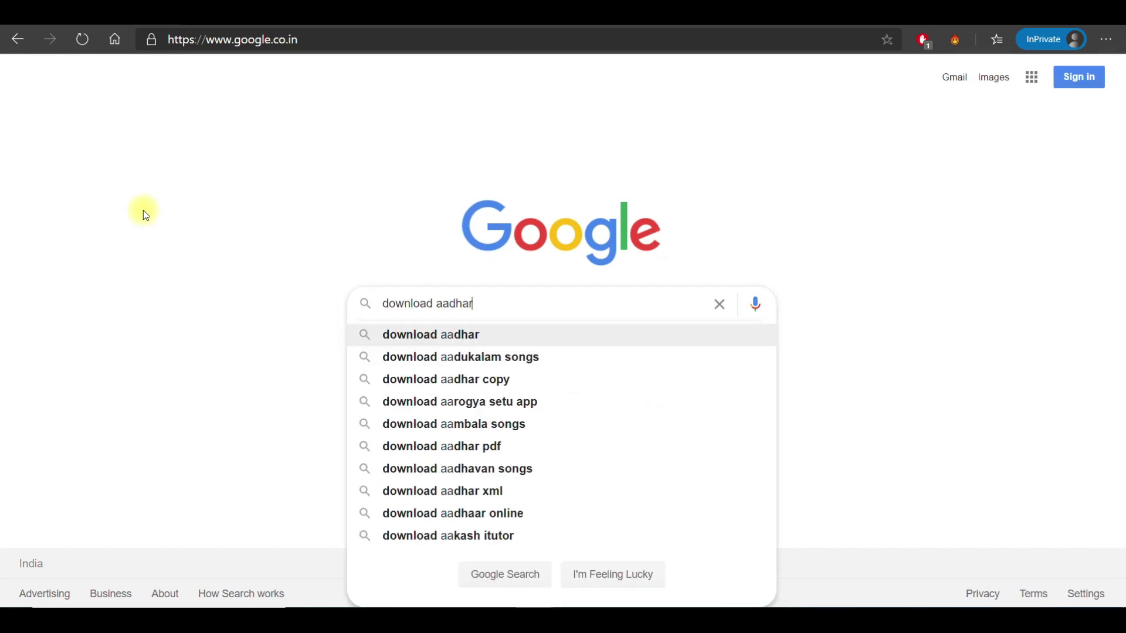
key("Return")
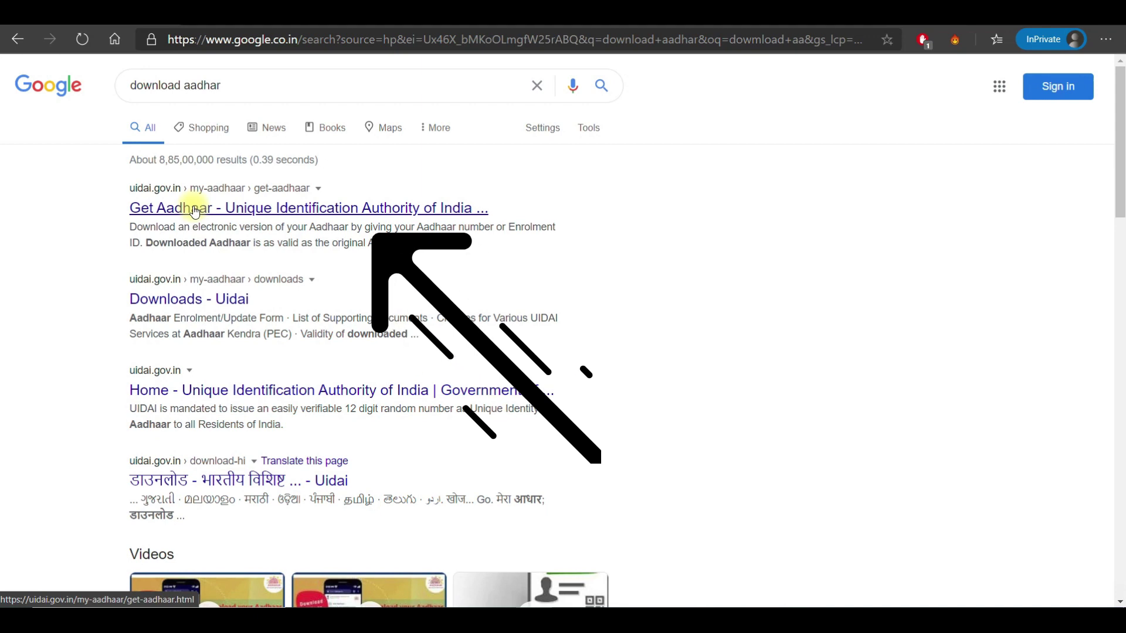
left_click(143, 210)
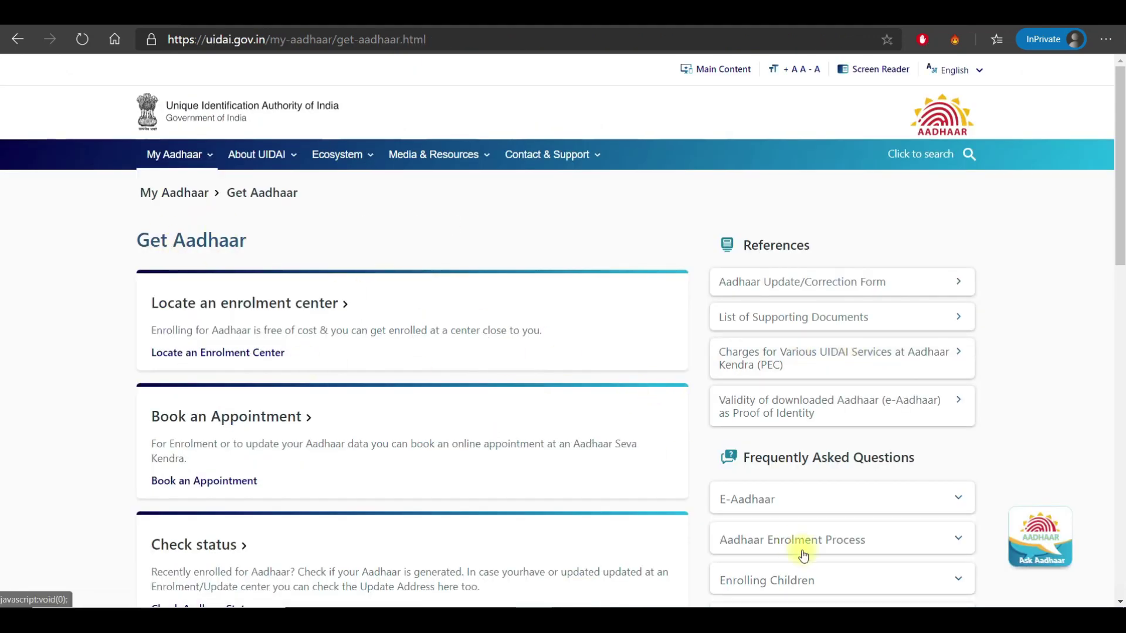
Step: Scroll down the Get Aadhaar page and follow the Download Aadhaar link
left_click_drag(1121, 263, 1121, 333)
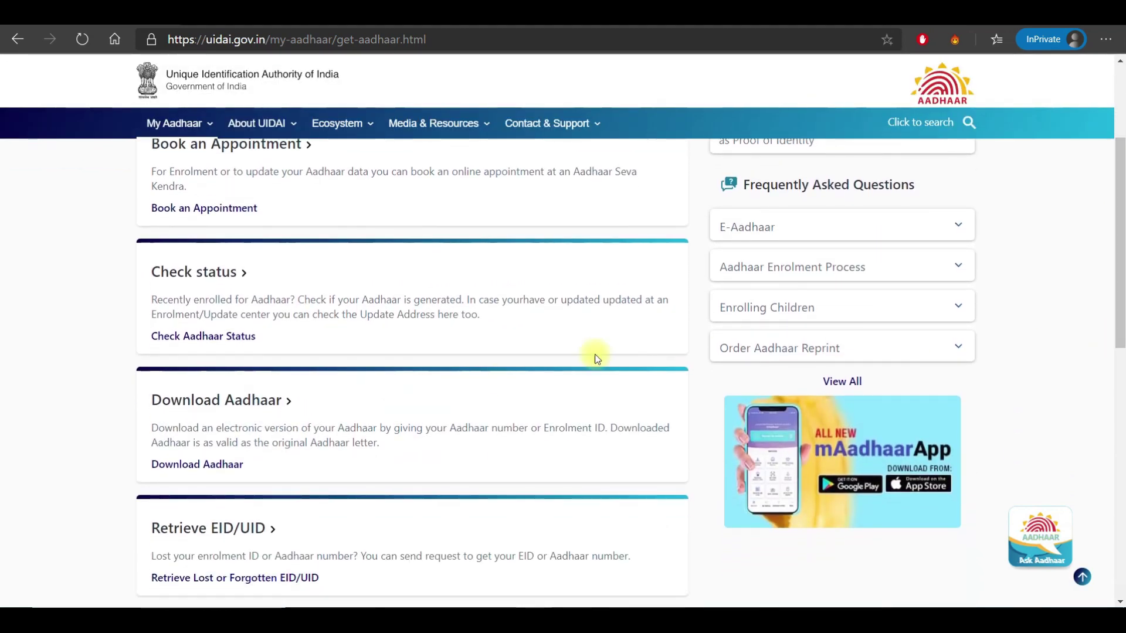
left_click(199, 466)
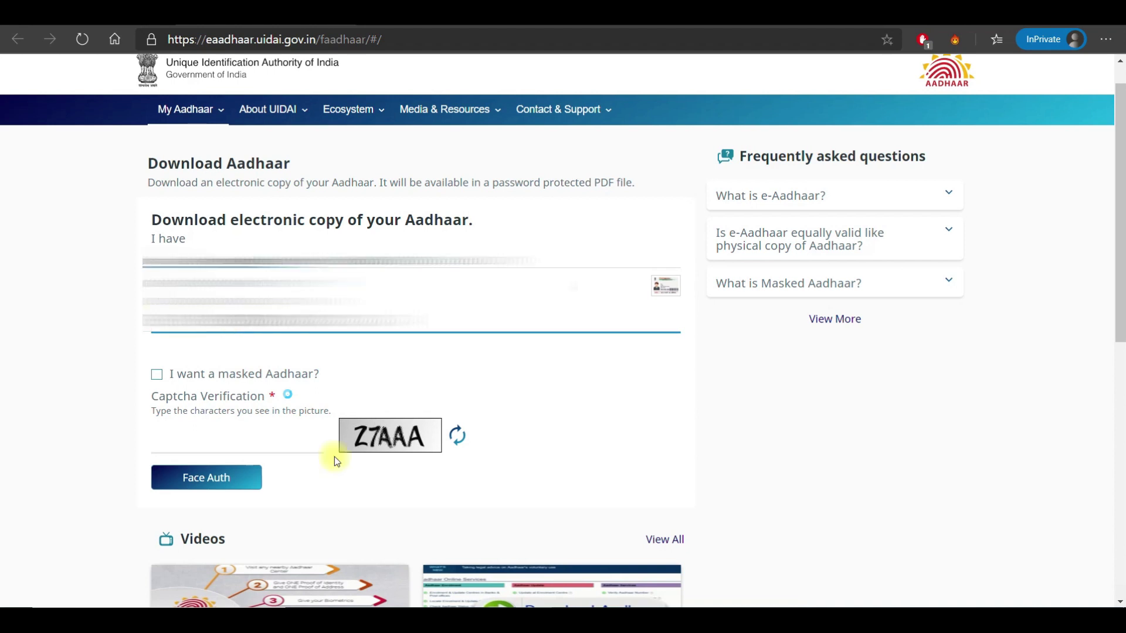
Step: Enter the captcha, pass face authentication with camera access allowed, and request the e-Aadhaar download
type("27AAA")
scroll(200, 459, "down", 1)
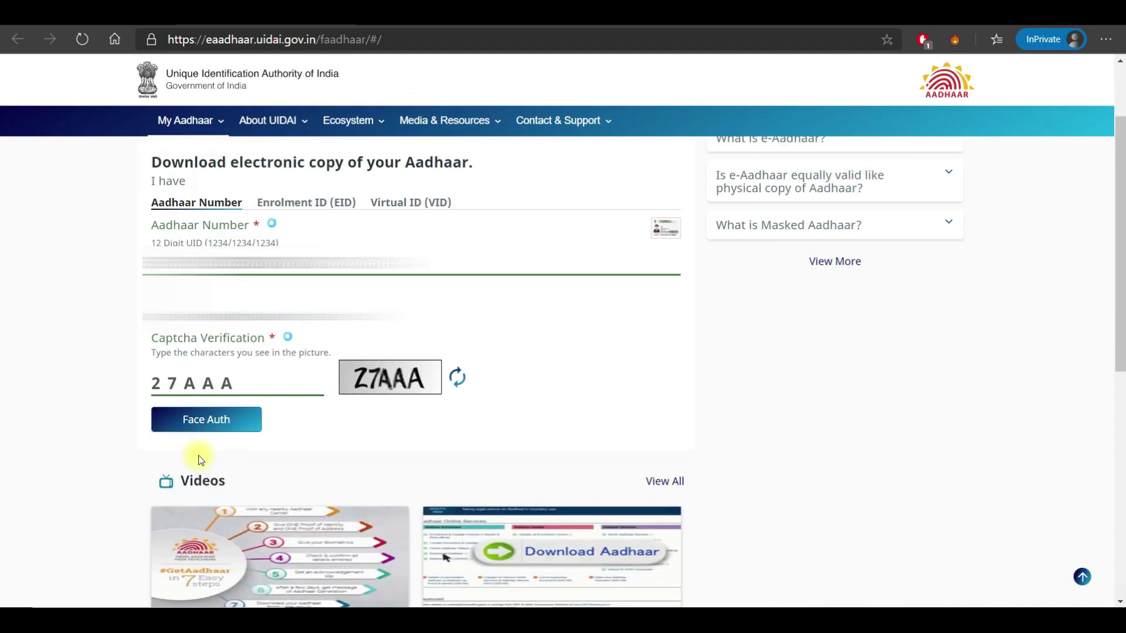
left_click(206, 419)
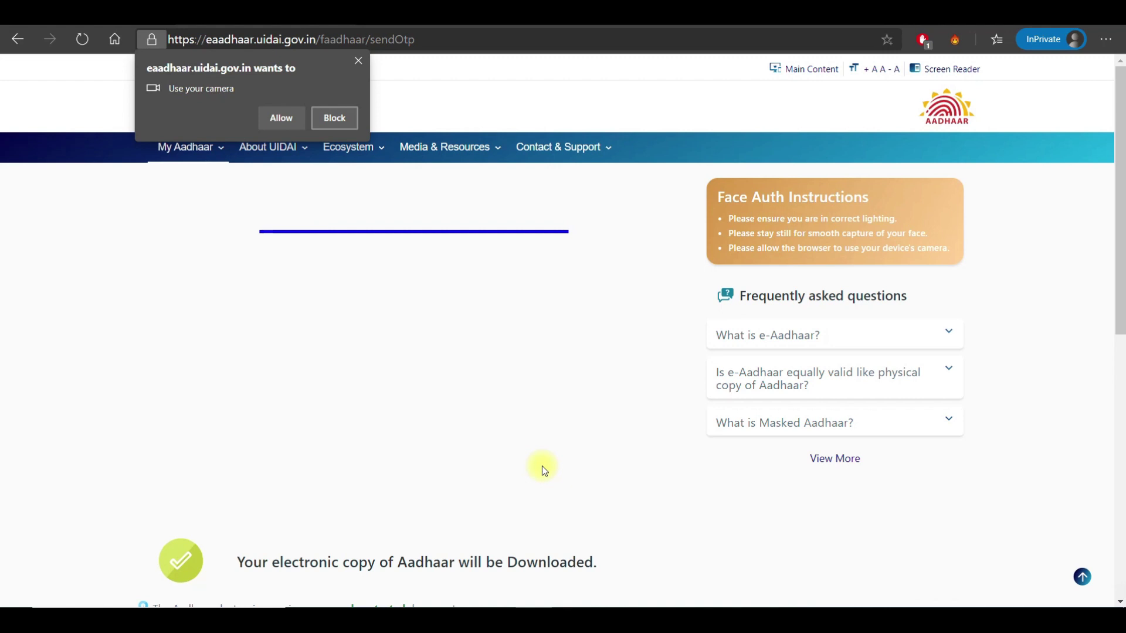
mouse_move(314, 159)
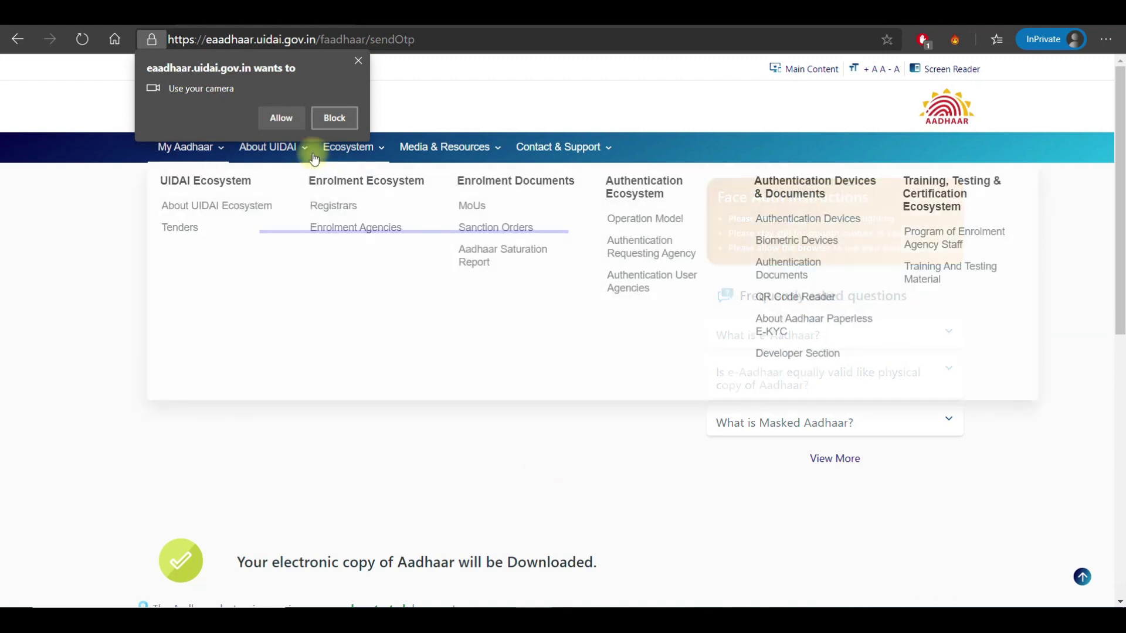
left_click(284, 119)
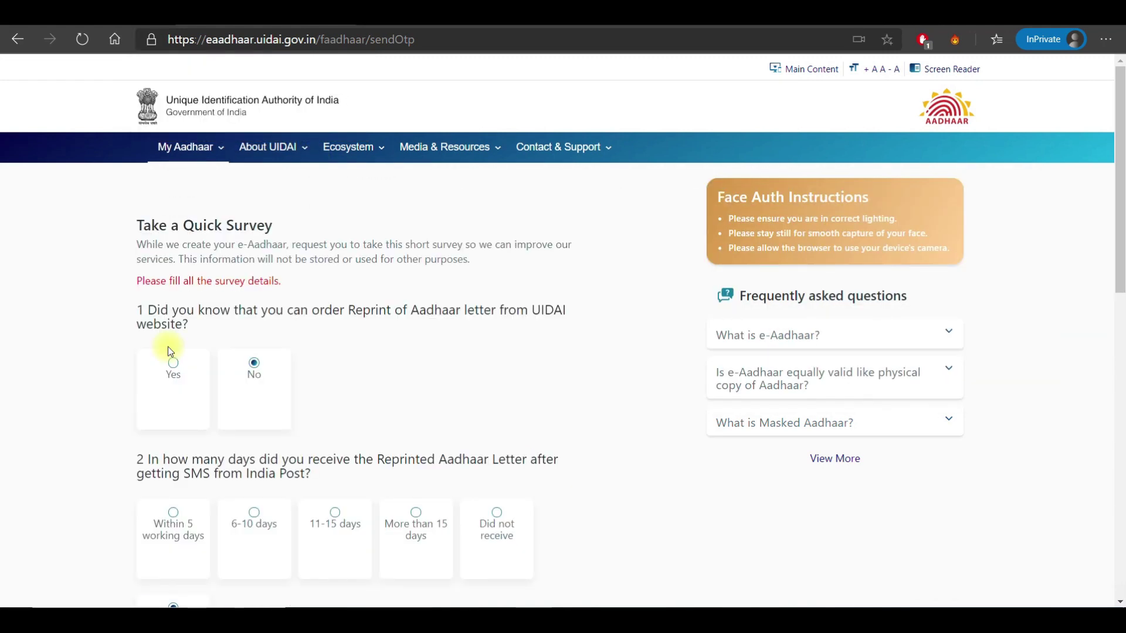
scroll(330, 439, "down", 1)
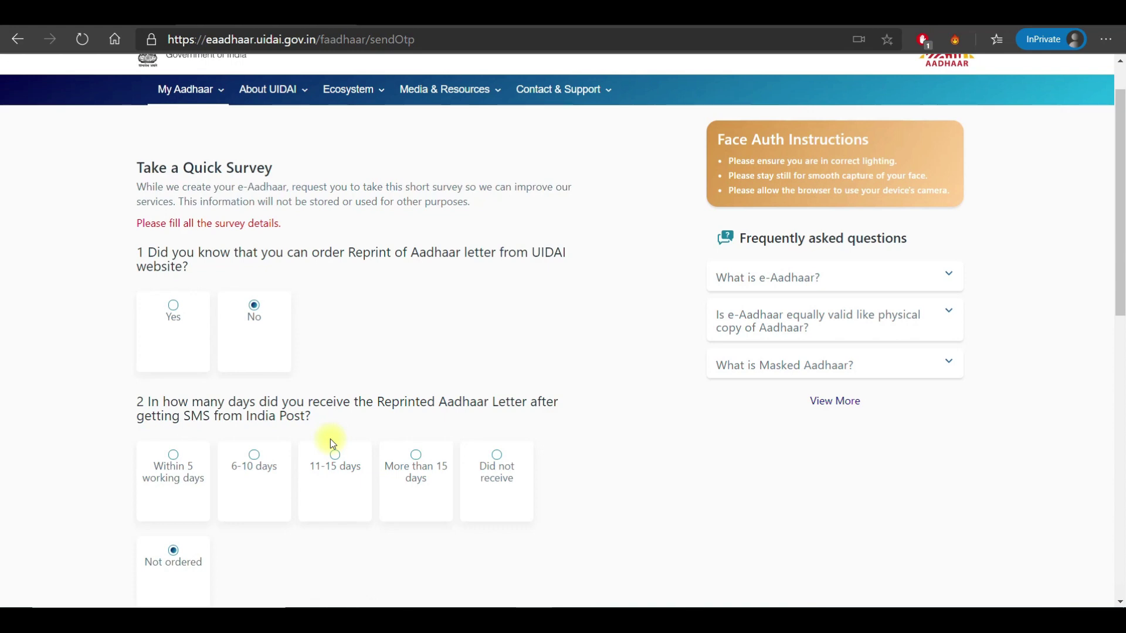
scroll(329, 439, "down", 4)
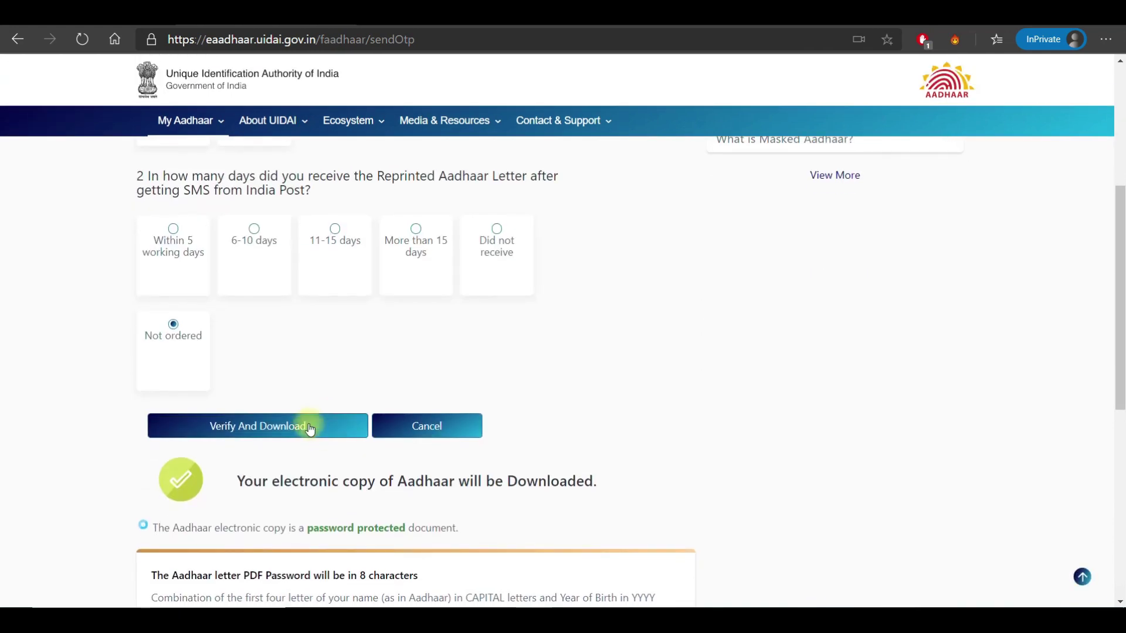
left_click(309, 428)
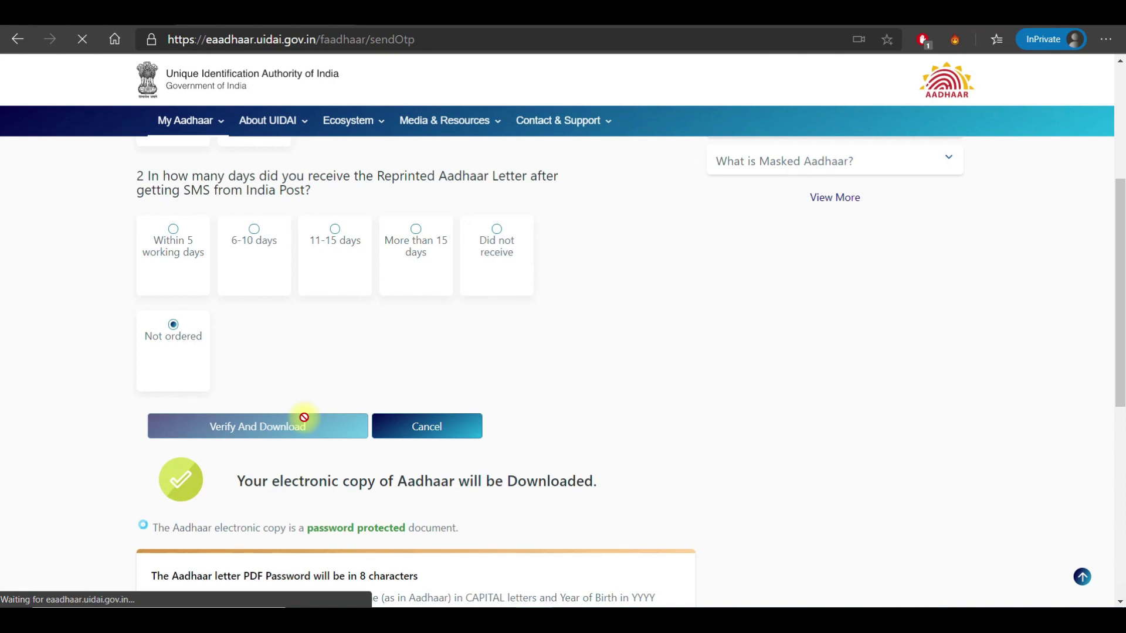